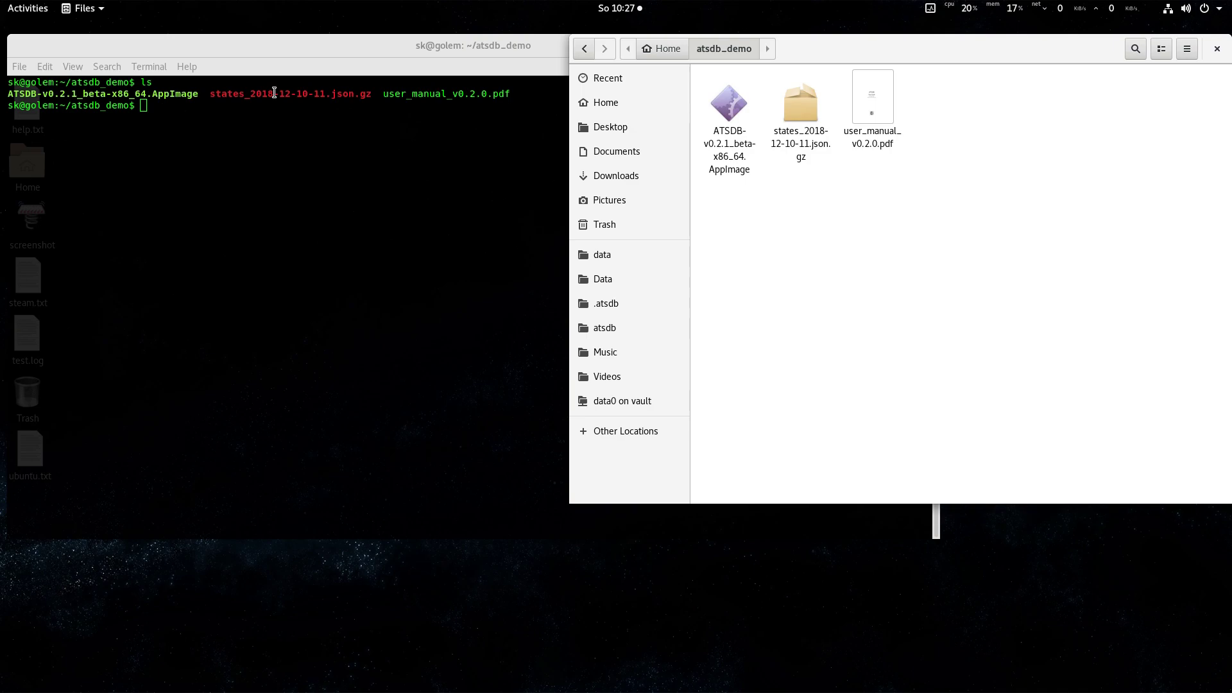
# Open user_manual_v0.2.0.pdf from the atsdb_demo folder, view its Obtaining Test Data section and close it
pyautogui.click(739, 154)
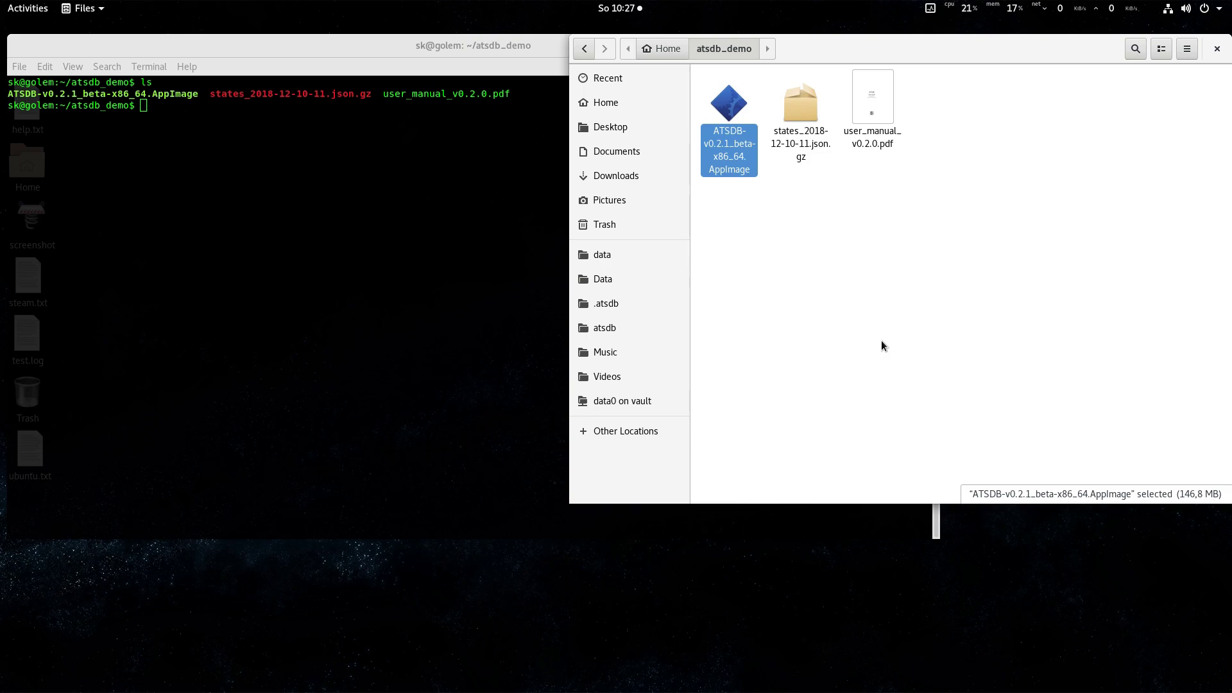
pyautogui.click(873, 102)
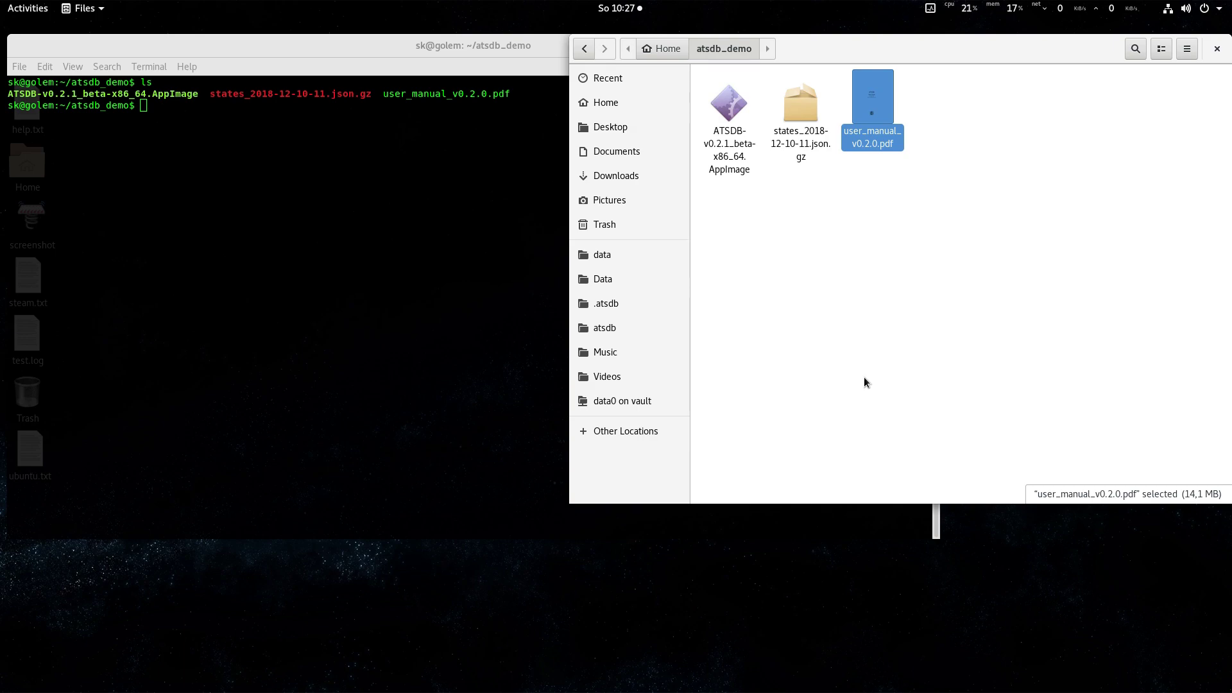
pyautogui.doubleClick(880, 106)
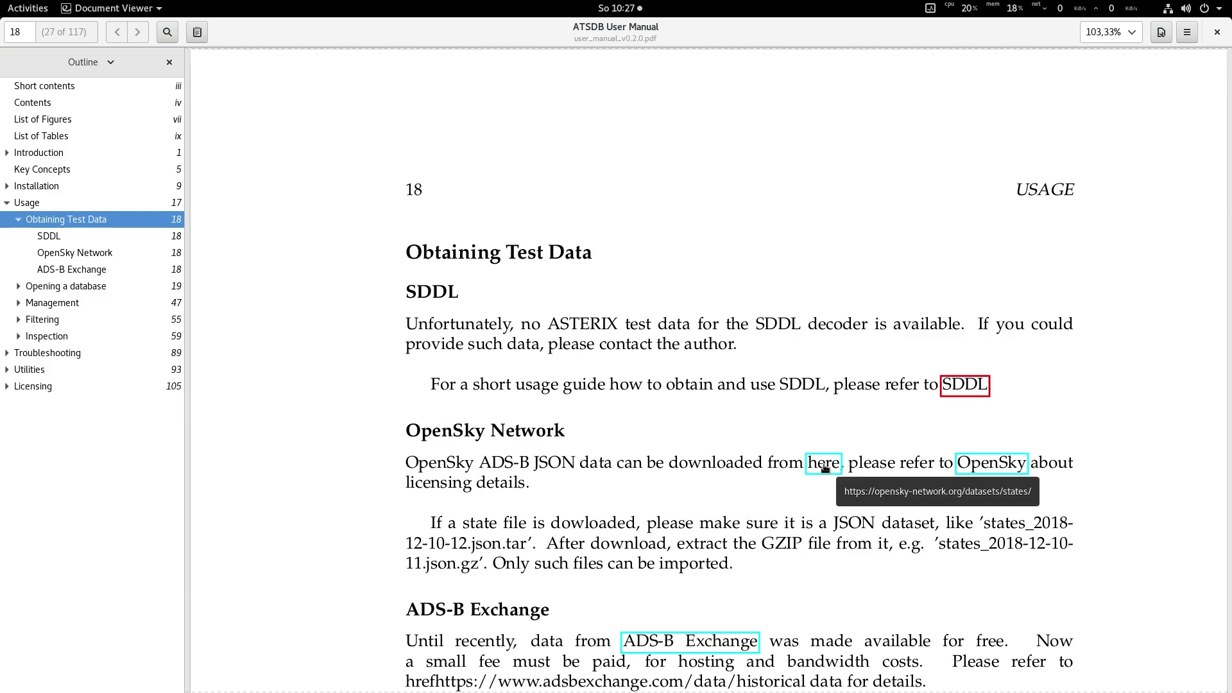
pyautogui.click(1216, 32)
pyautogui.click(887, 327)
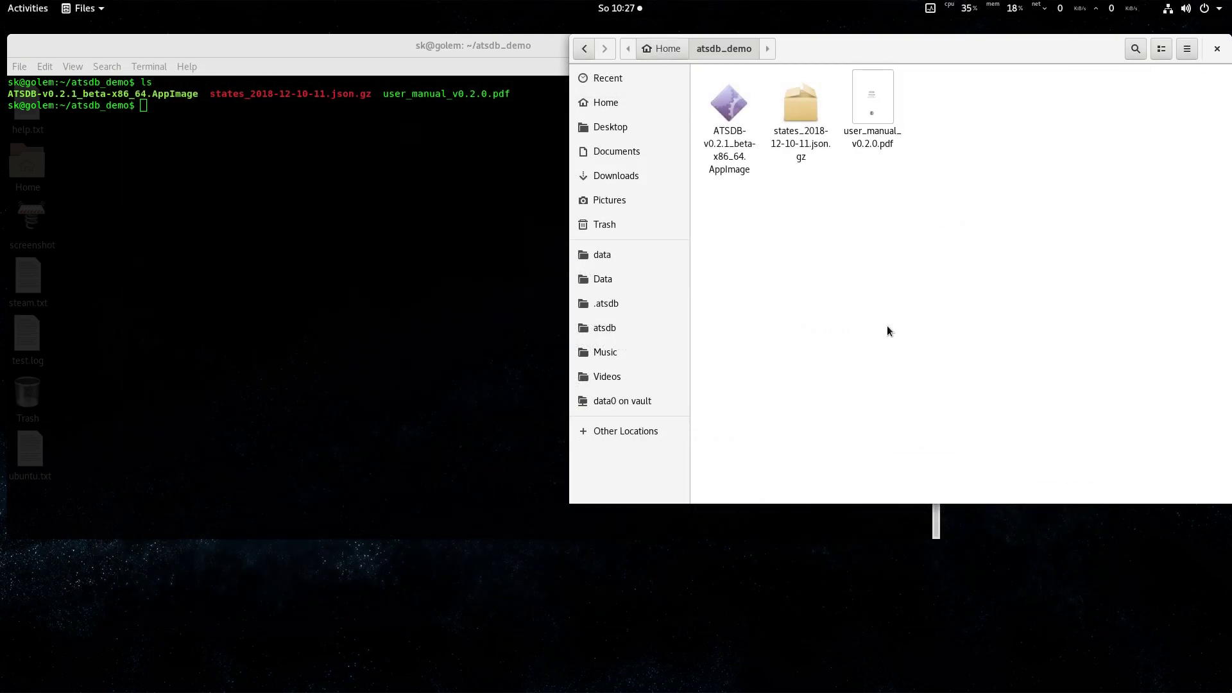
pyautogui.click(801, 109)
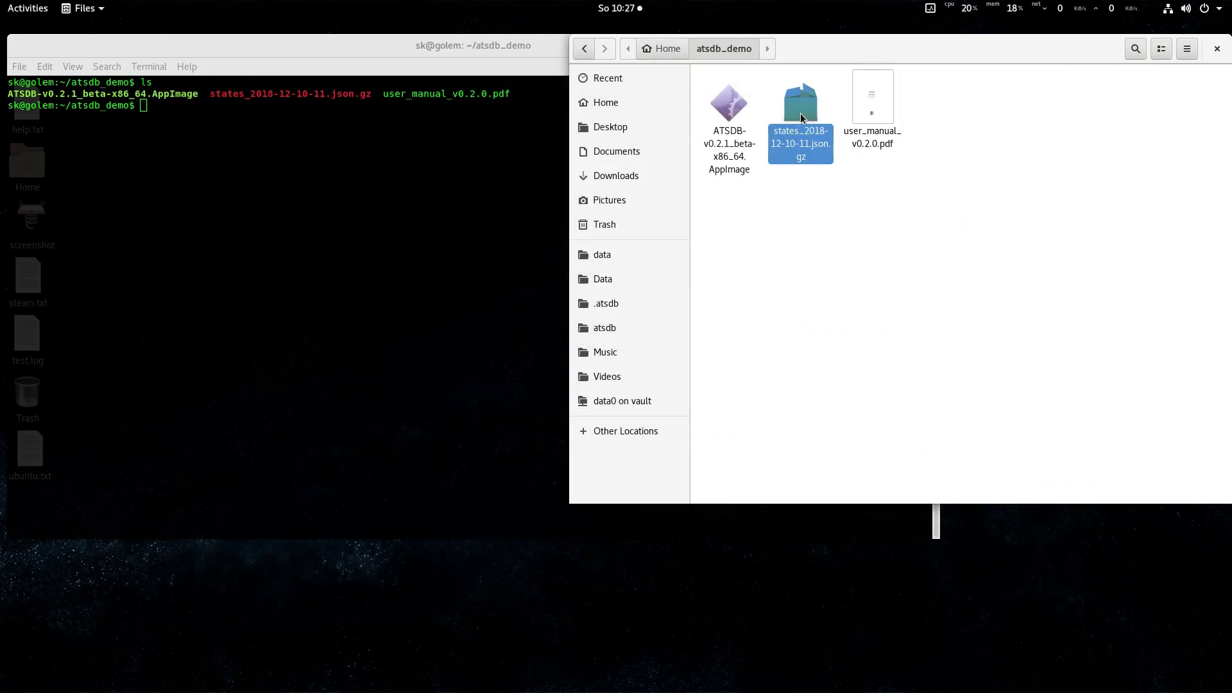
pyautogui.click(887, 292)
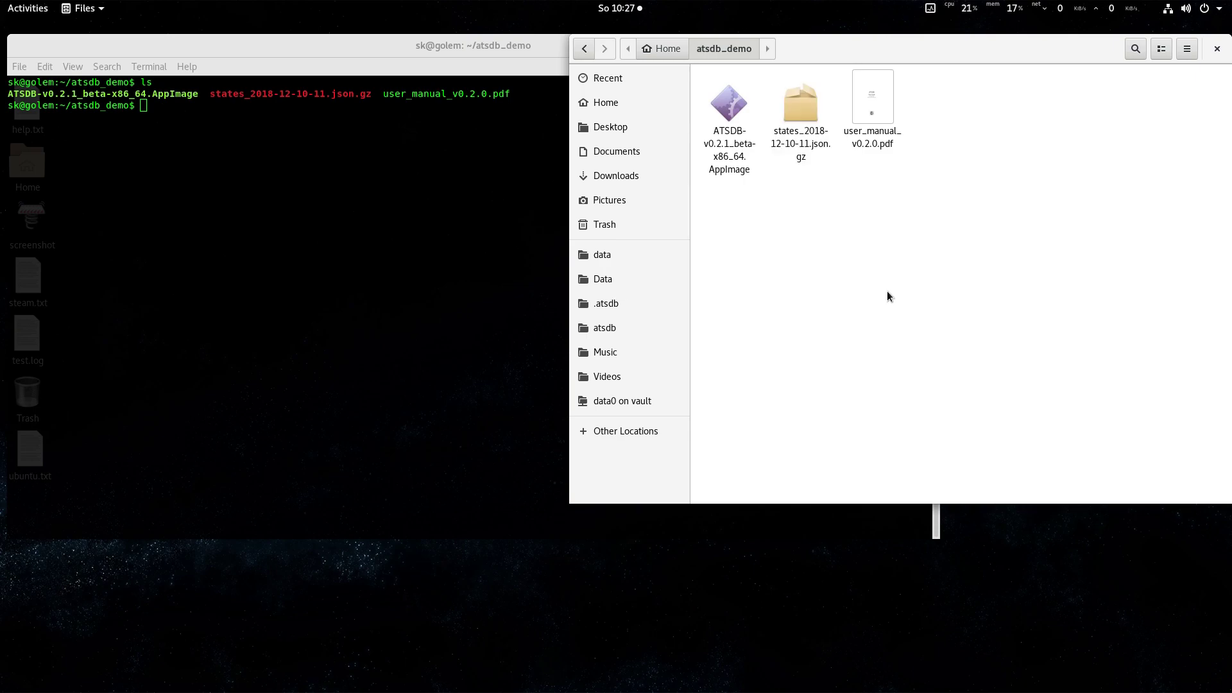
# In the terminal, make ATSDB-v0.2.1_beta-x86_64.AppImage executable with chmod +x and run it
pyautogui.click(391, 251)
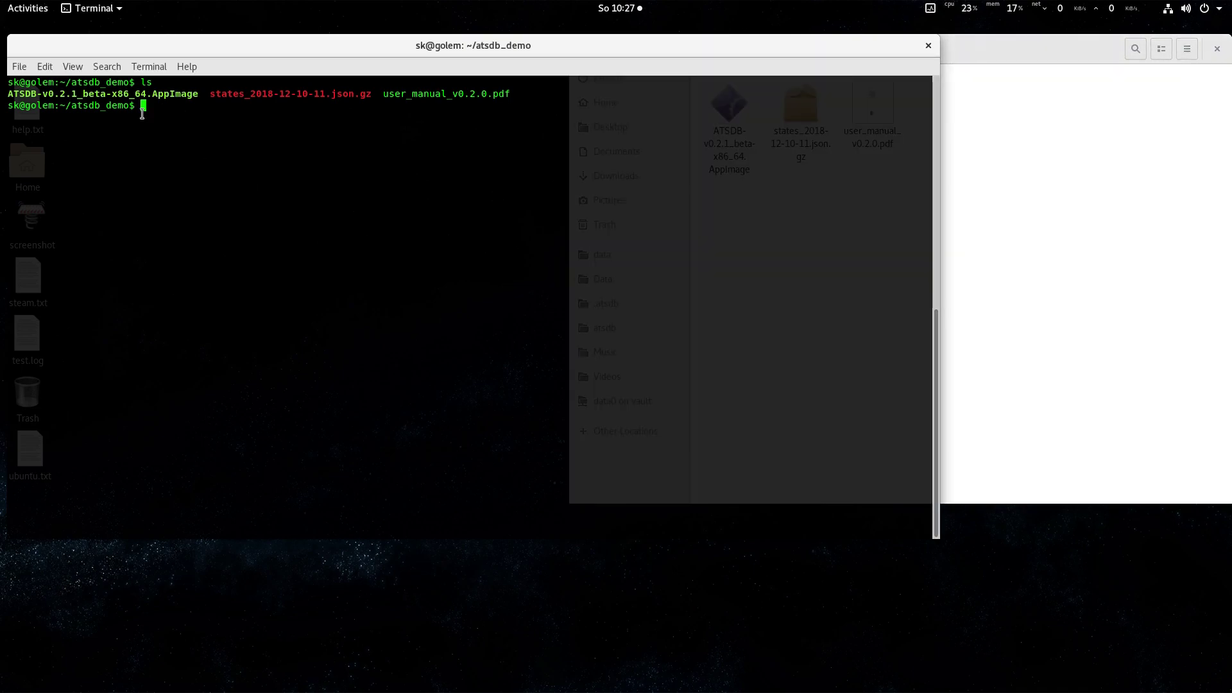
pyautogui.doubleClick(131, 94)
pyautogui.write('chmod +x')
pyautogui.middleClick(136, 110)
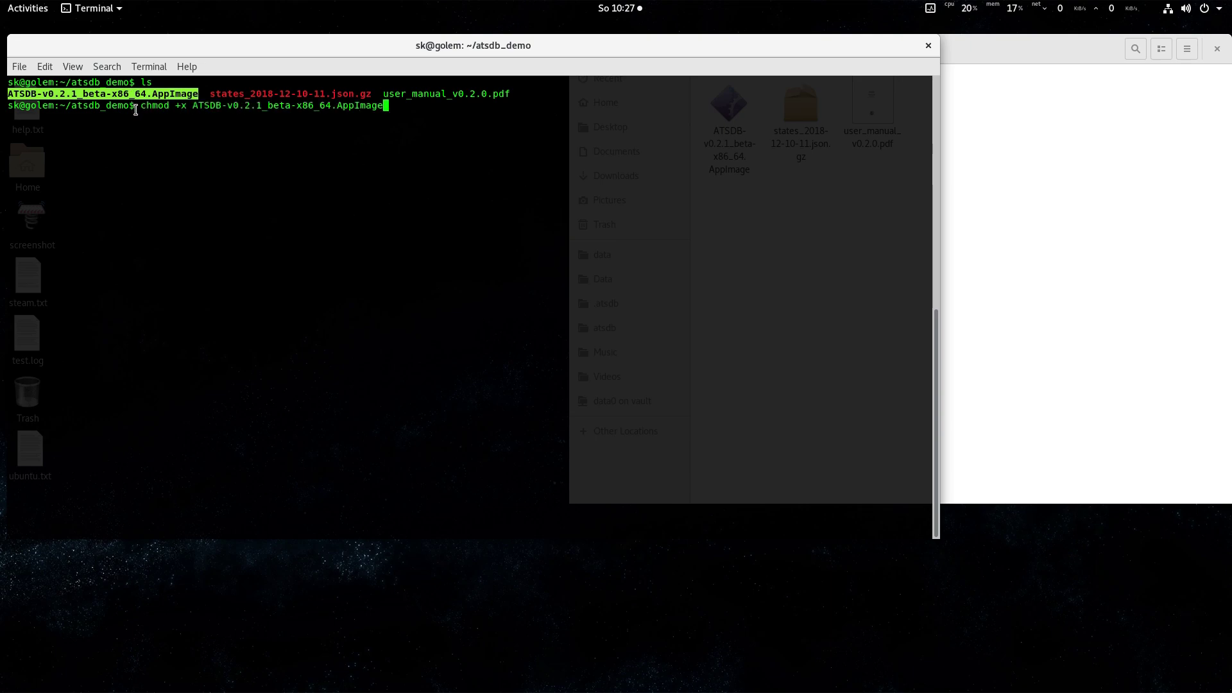
pyautogui.press('Return')
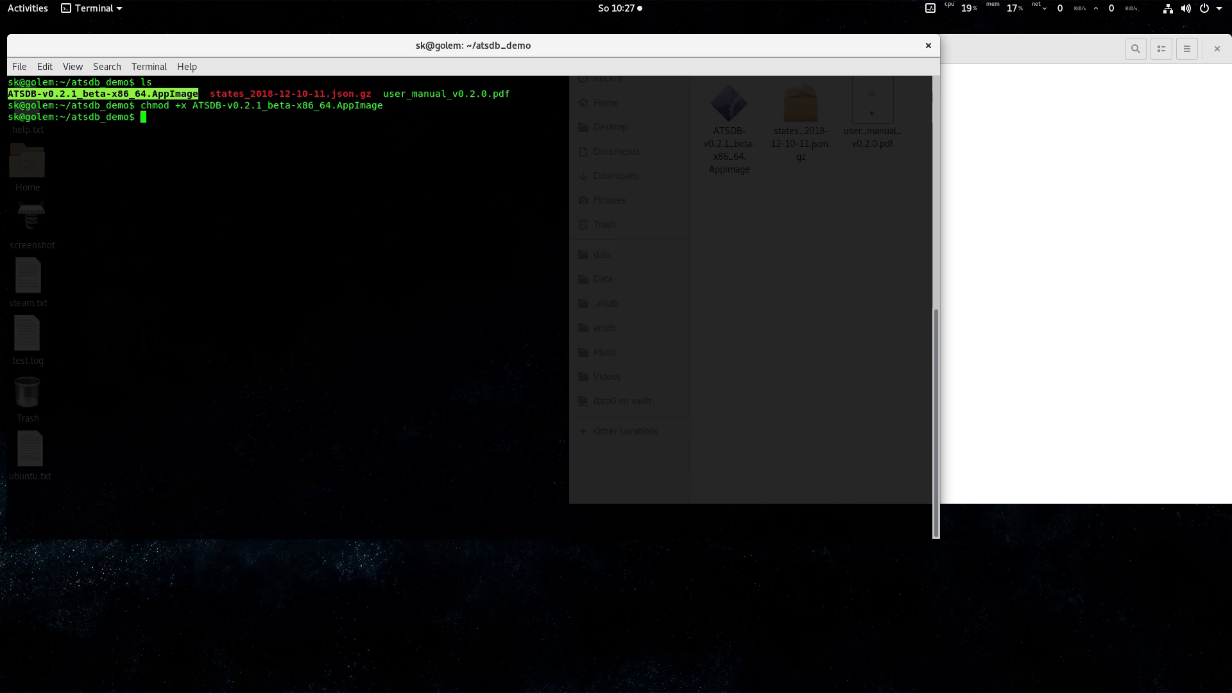
pyautogui.write('./ATSDB-v0.2.1_beta-x86_64.AppImage')
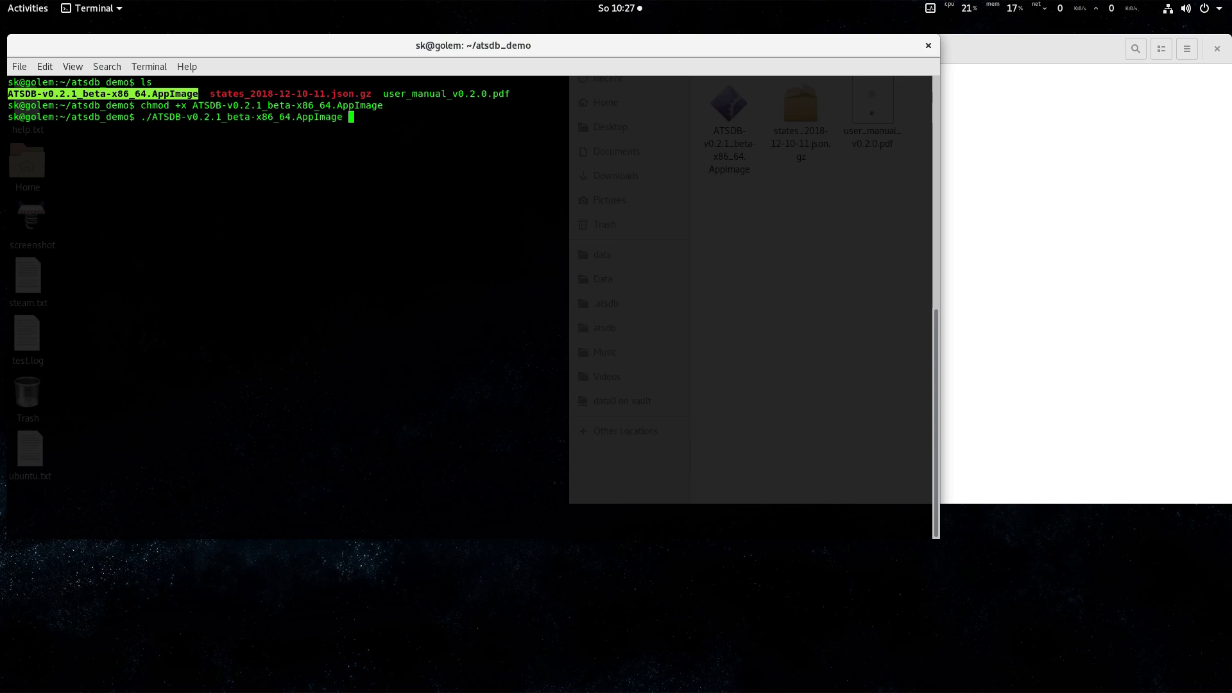
pyautogui.press('Return')
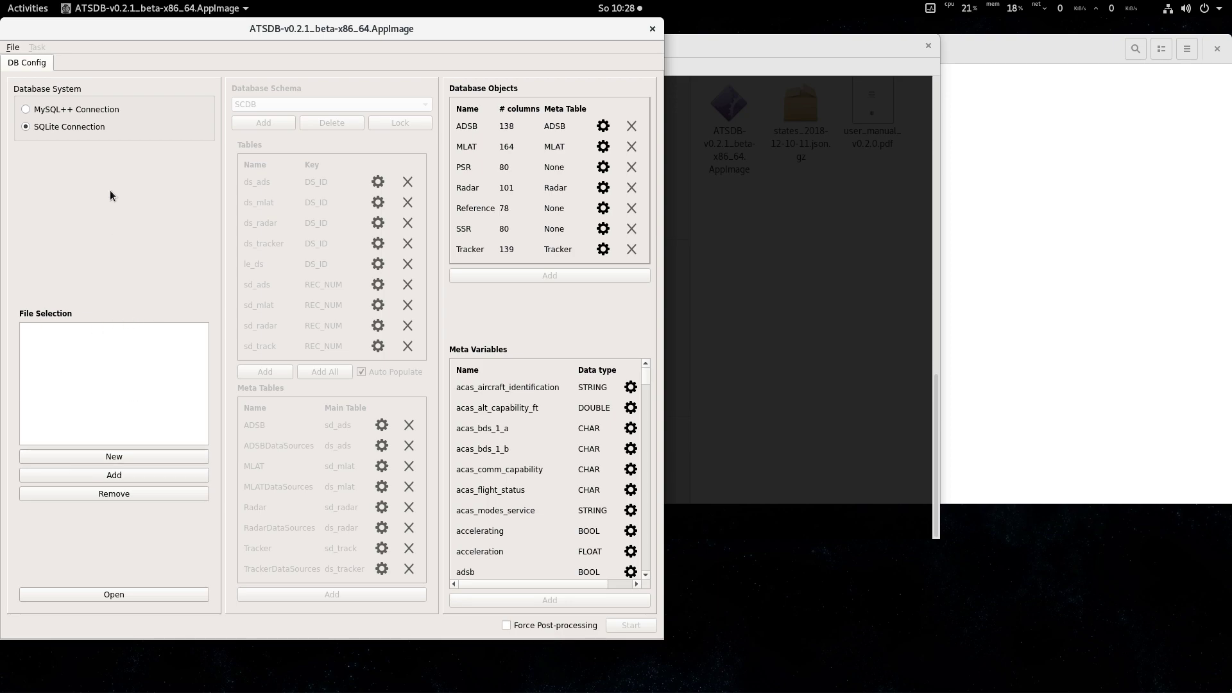
# Create a new SQLite database file named test.db in the atsdb_demo folder and open it
pyautogui.click(147, 455)
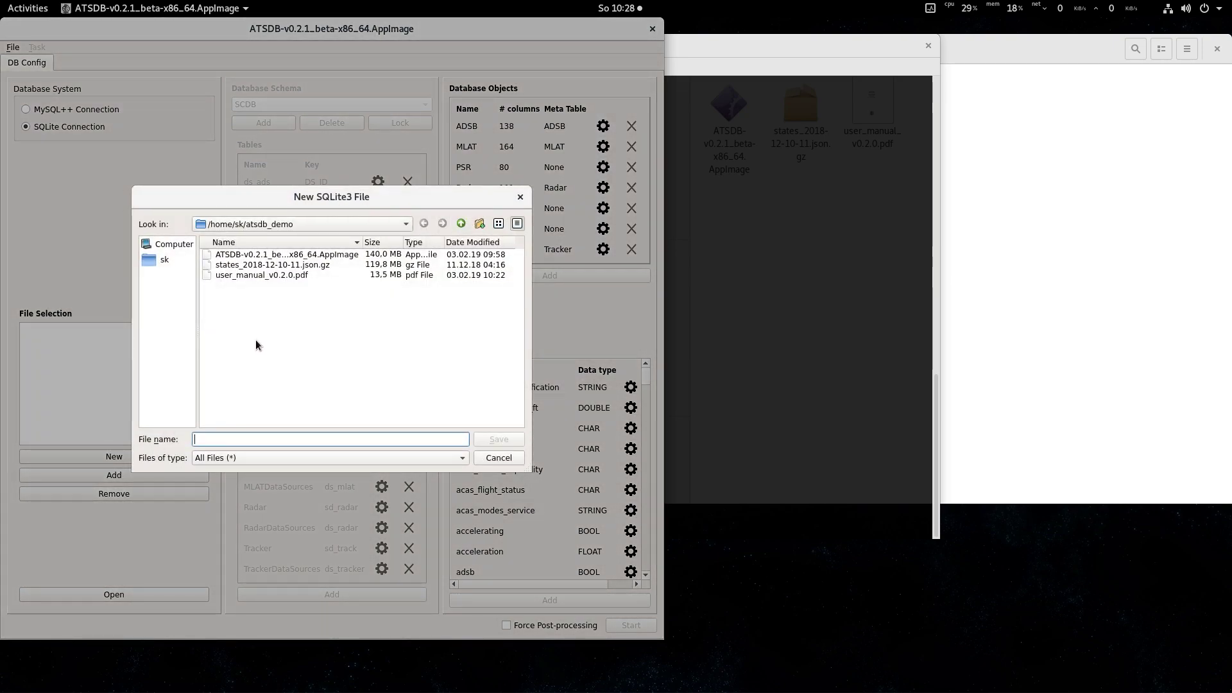
pyautogui.write('test.db')
pyautogui.click(510, 440)
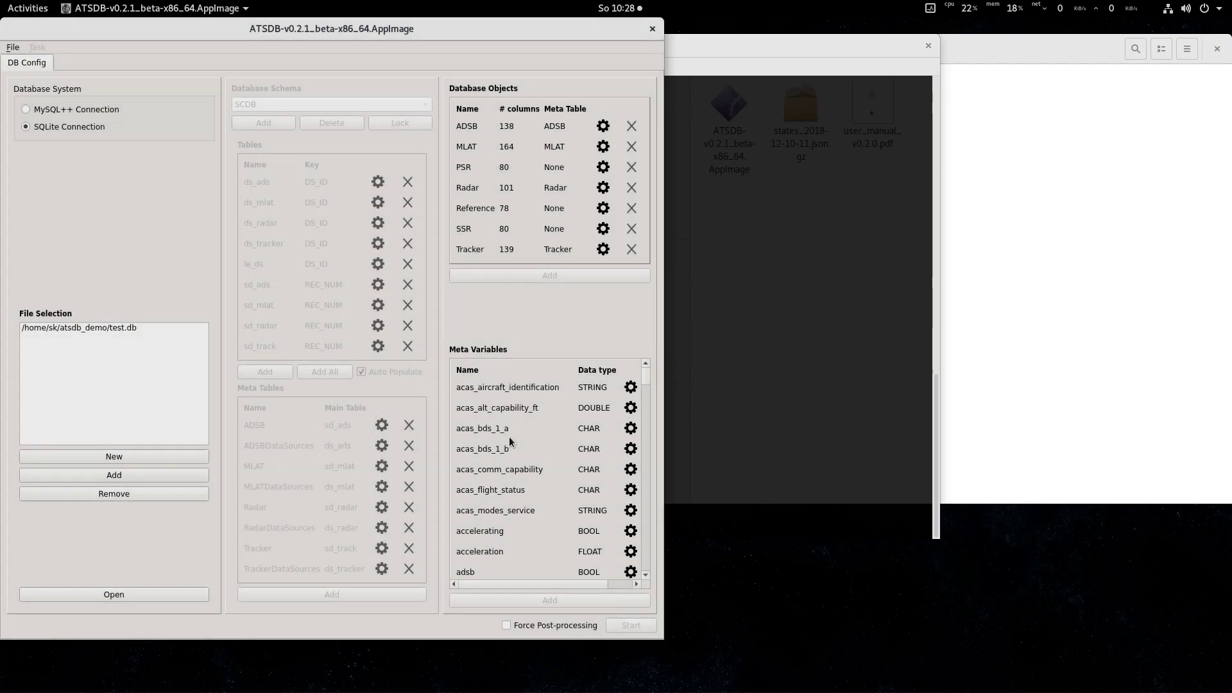
pyautogui.click(117, 328)
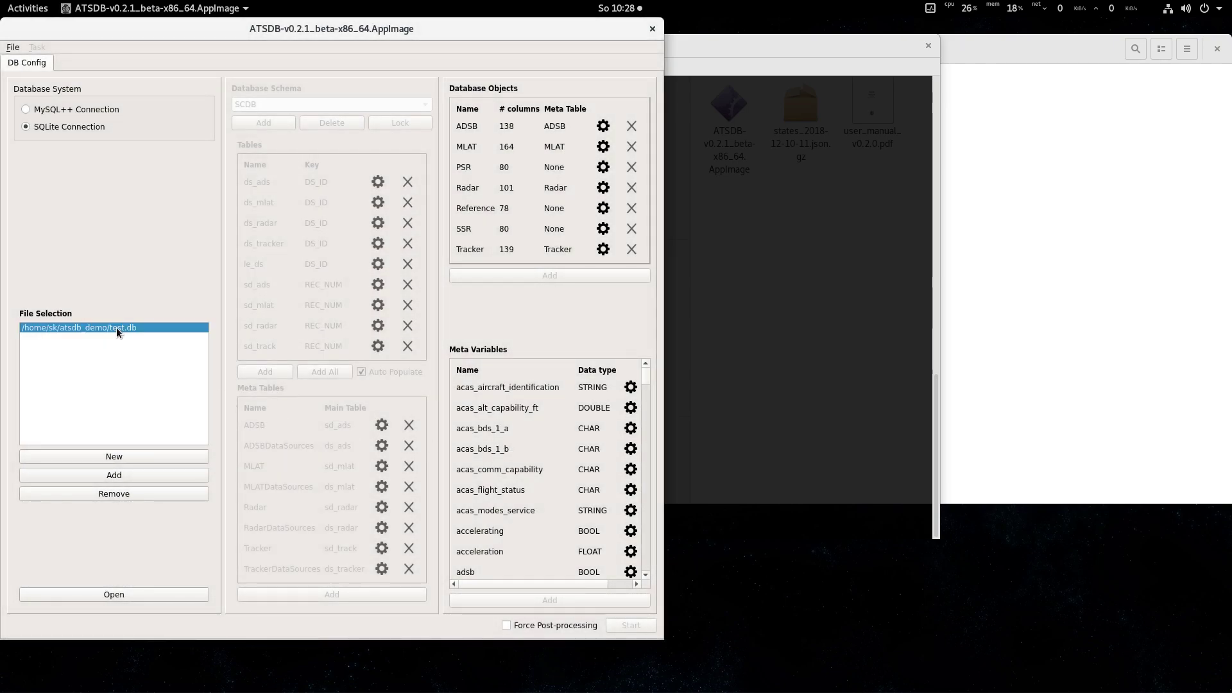
pyautogui.click(133, 593)
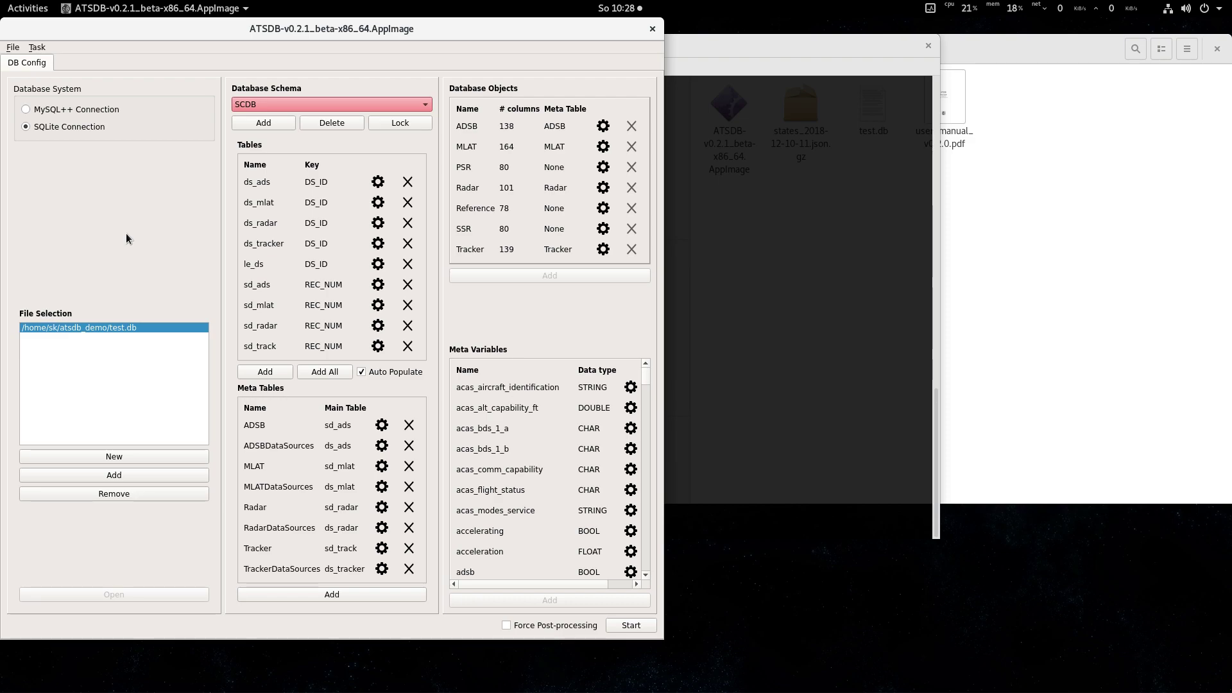
# Start the Import JSON Data task and add states_2018-12-10-11.json.gz as the selected file
pyautogui.click(43, 46)
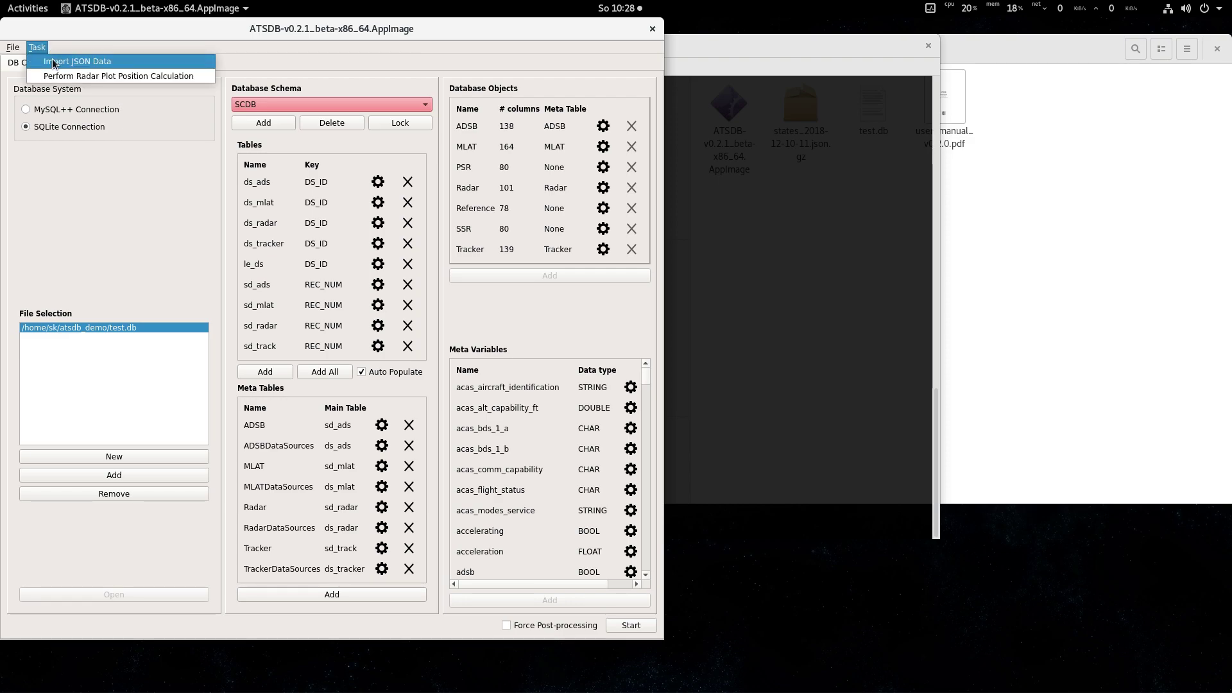
pyautogui.click(53, 62)
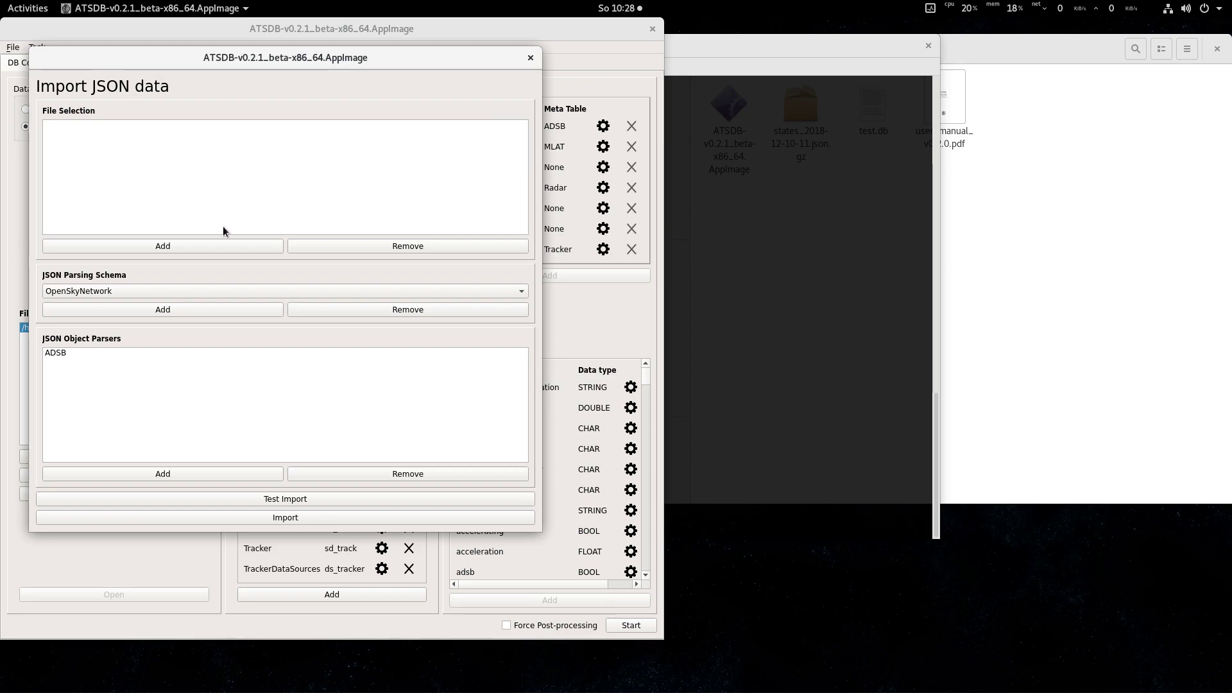
pyautogui.click(197, 245)
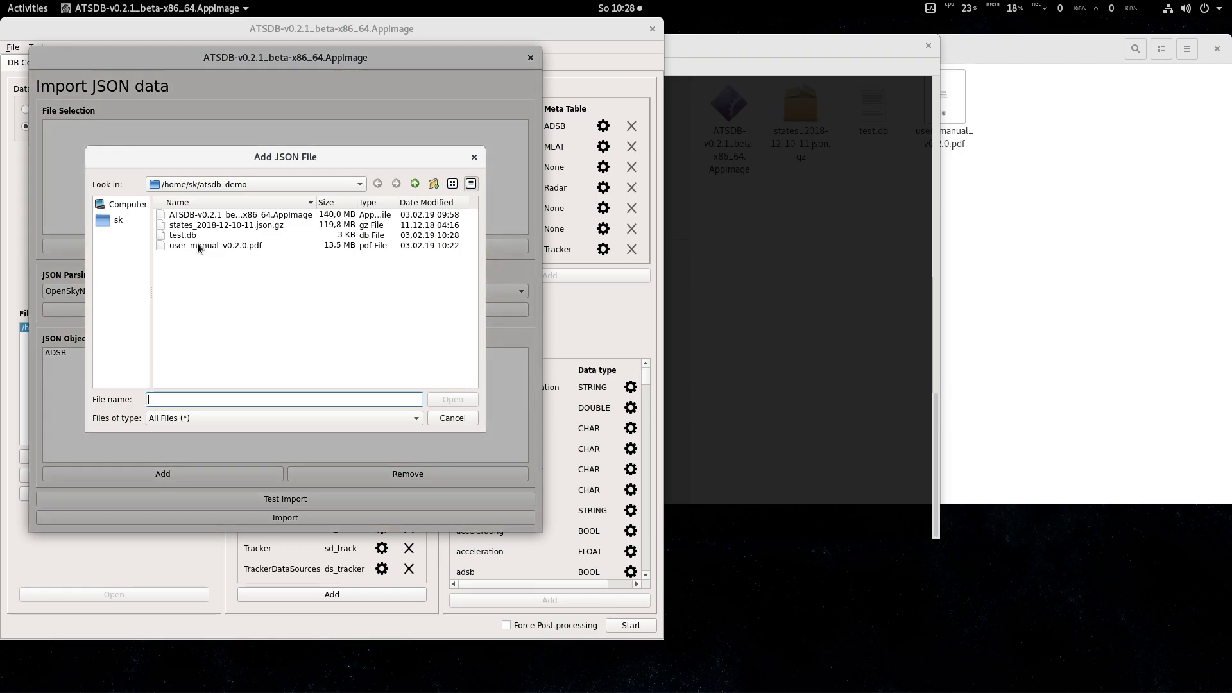
pyautogui.click(212, 228)
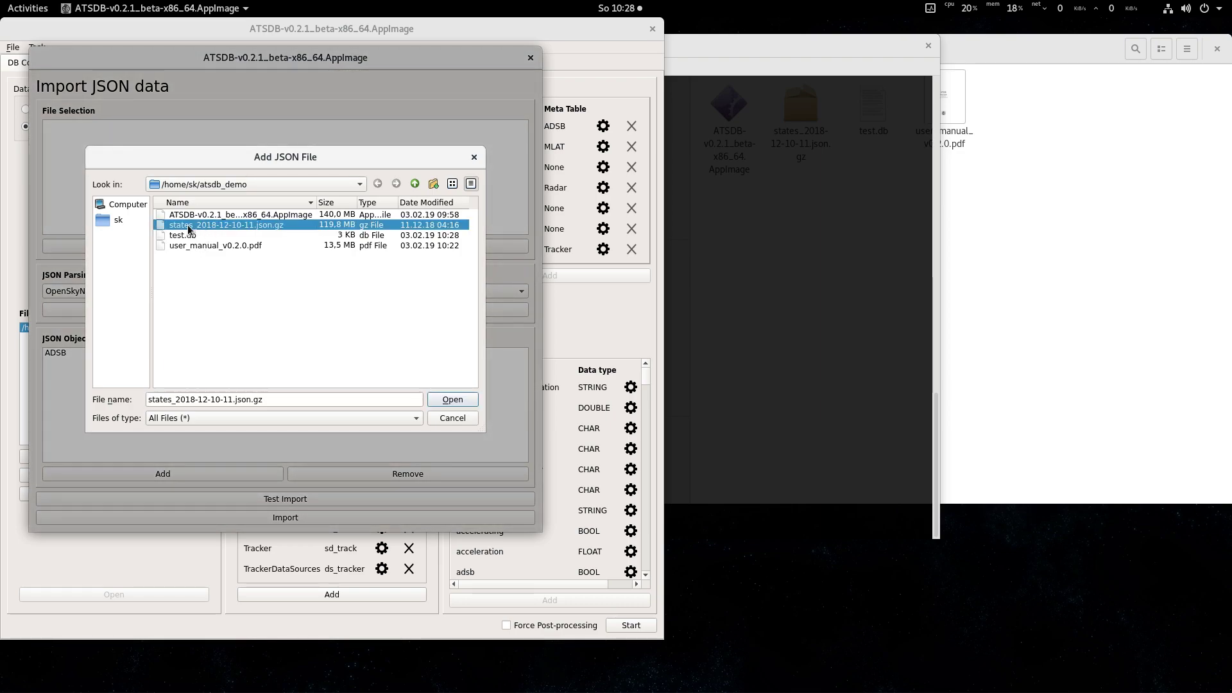
pyautogui.click(460, 402)
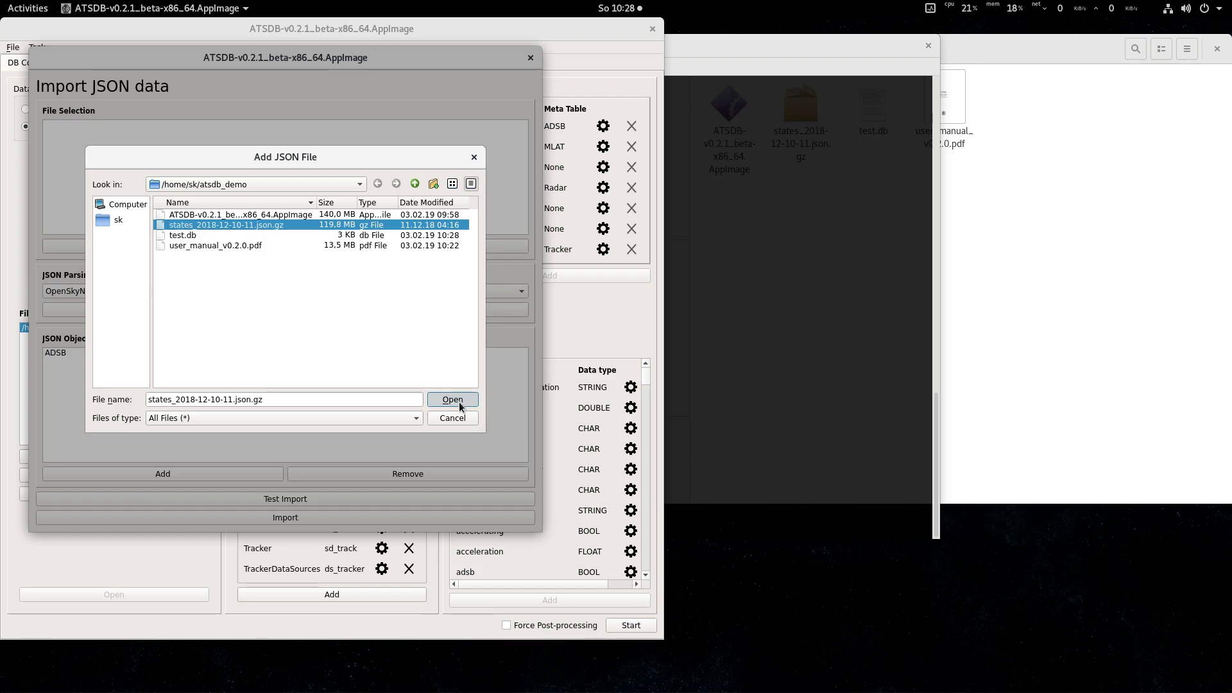
pyautogui.click(246, 122)
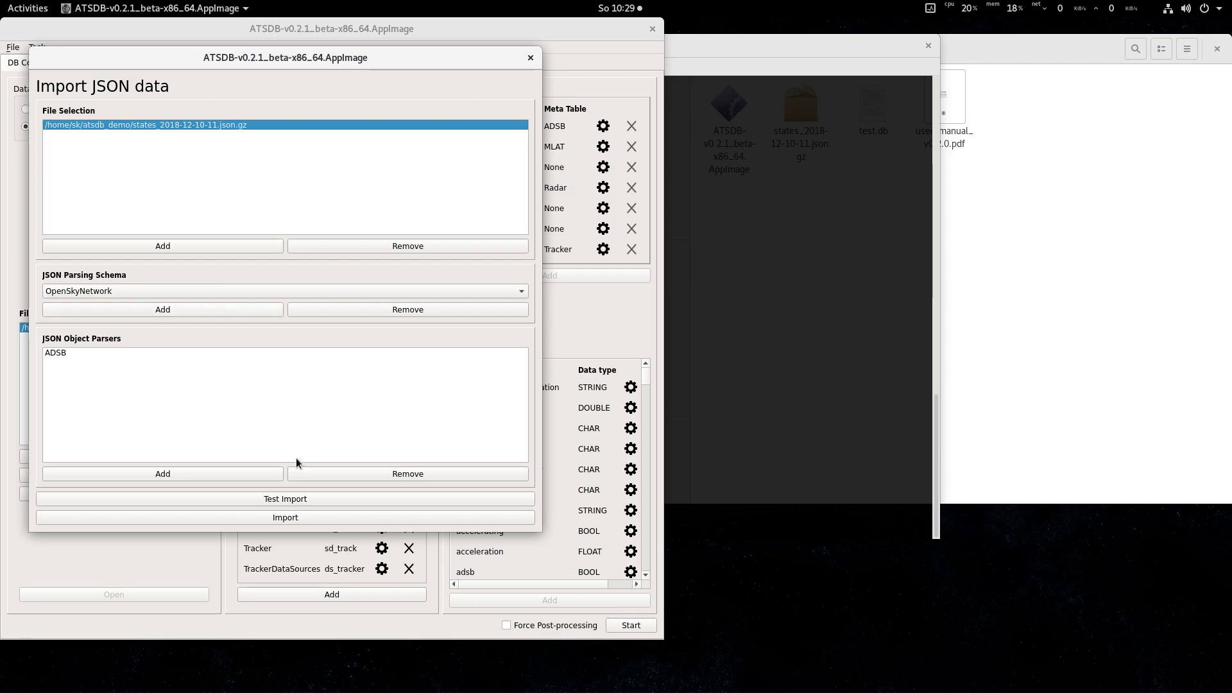
# Import the selected JSON file with the OpenSkyNetwork schema and close the import dialog
pyautogui.click(281, 517)
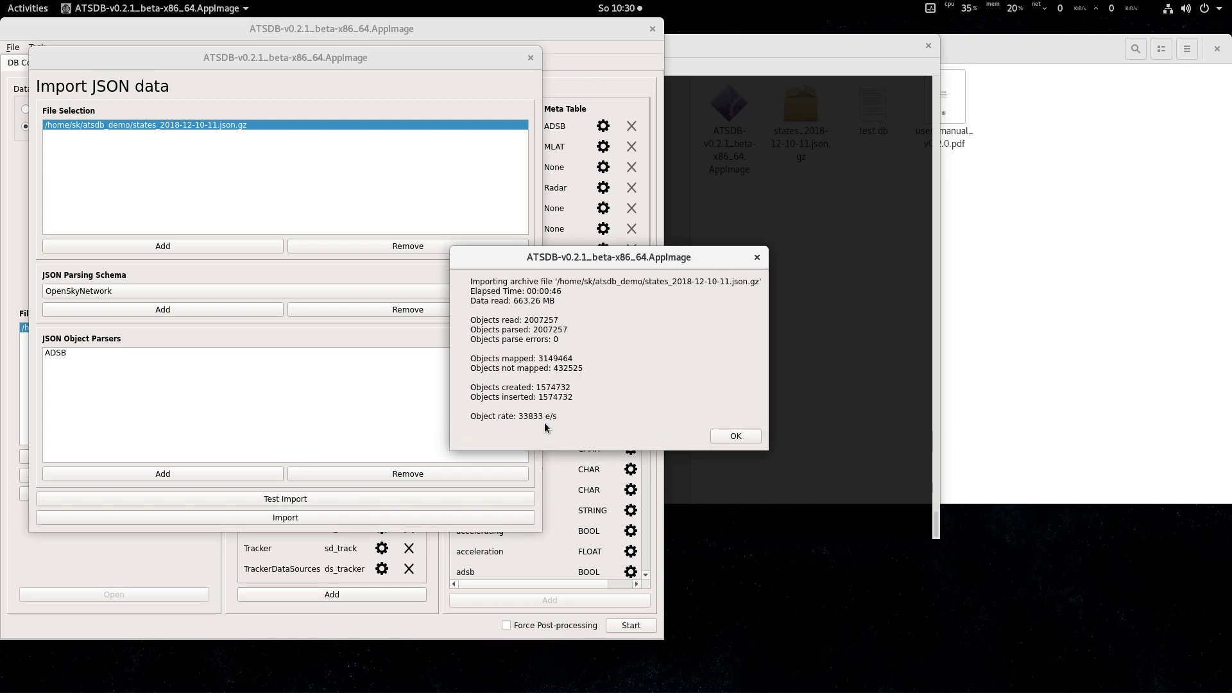
pyautogui.click(745, 441)
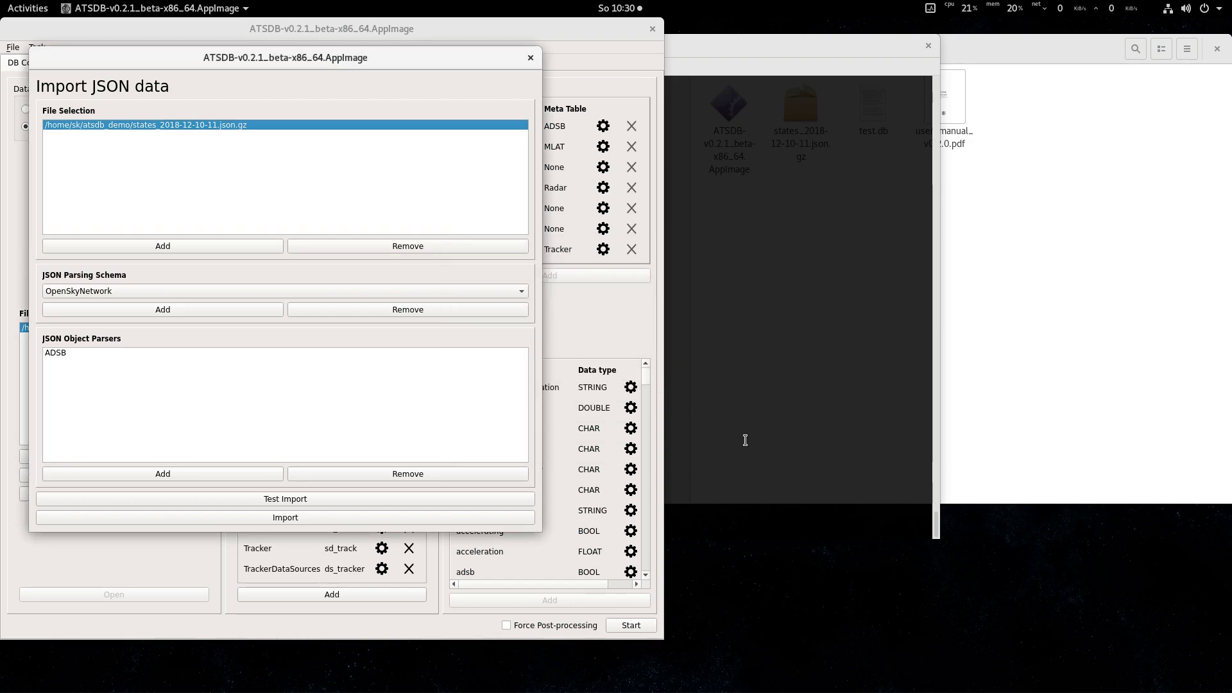
pyautogui.click(535, 57)
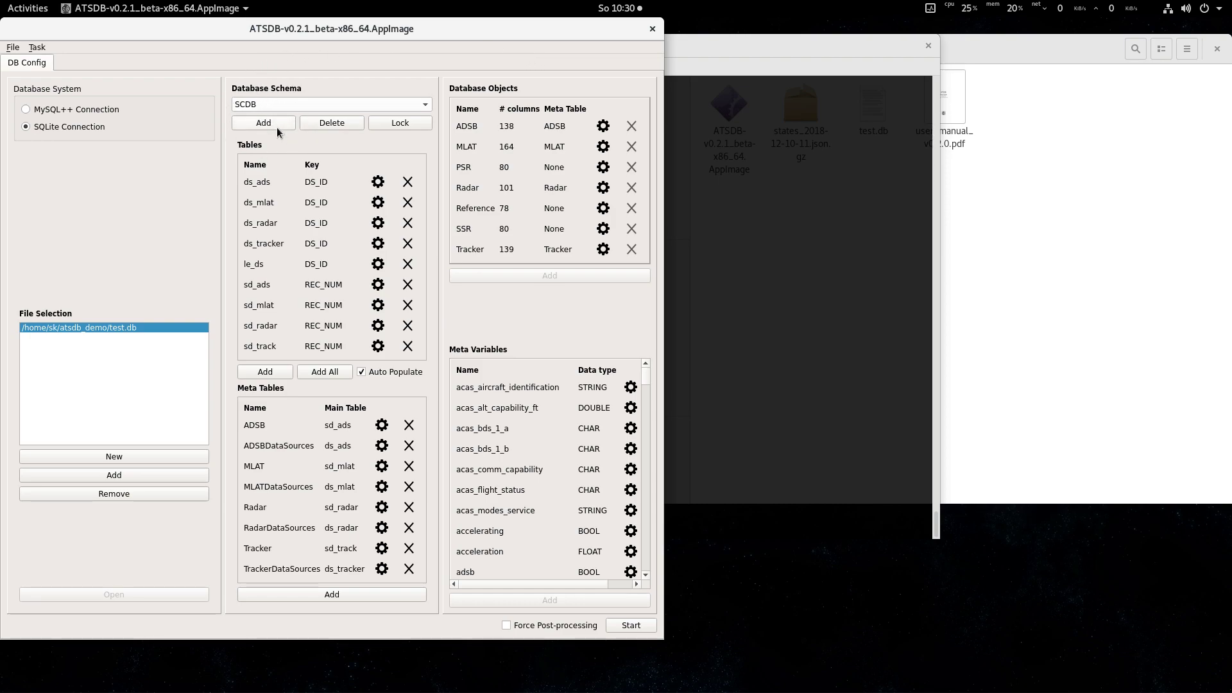
# Start the session with the opened database and add an OSGView in a new window, moved aside and enlarged
pyautogui.click(627, 629)
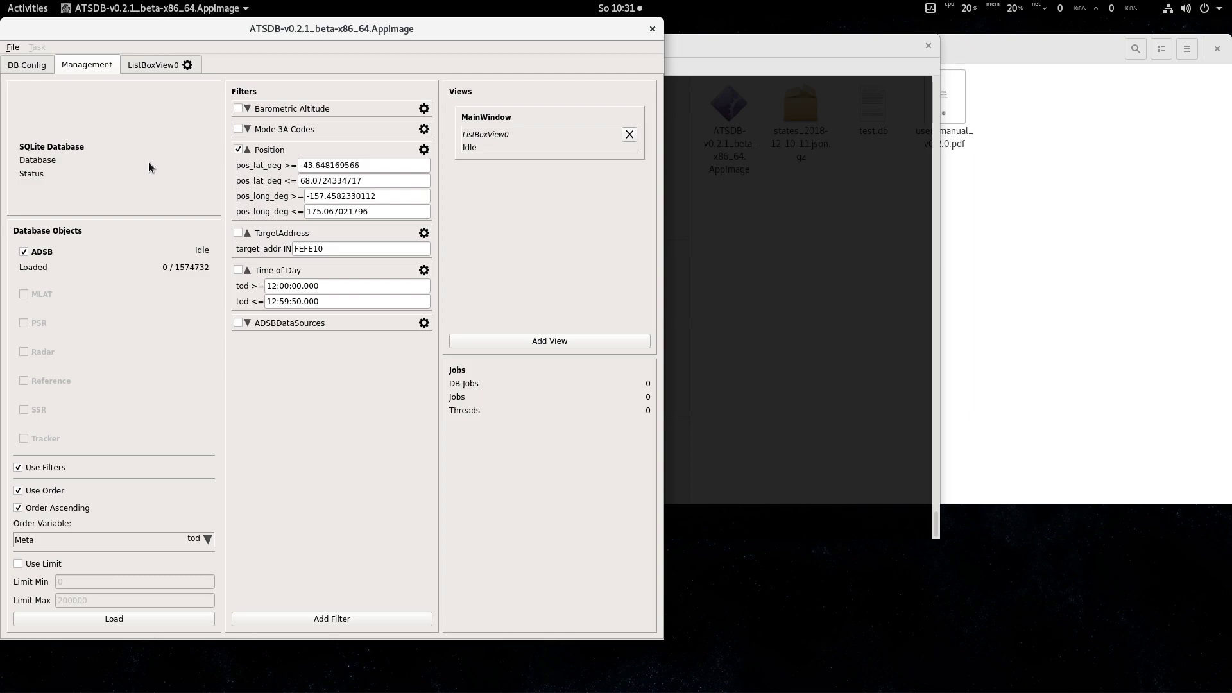
pyautogui.click(577, 341)
pyautogui.moveTo(627, 356)
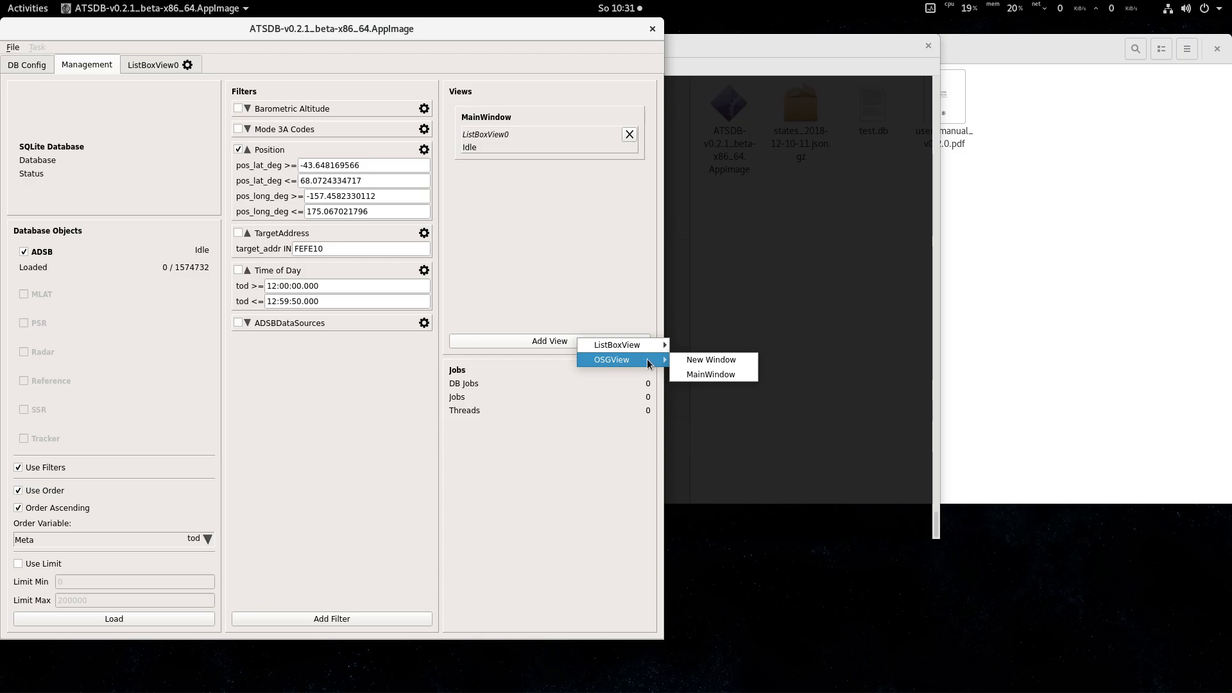
pyautogui.click(699, 362)
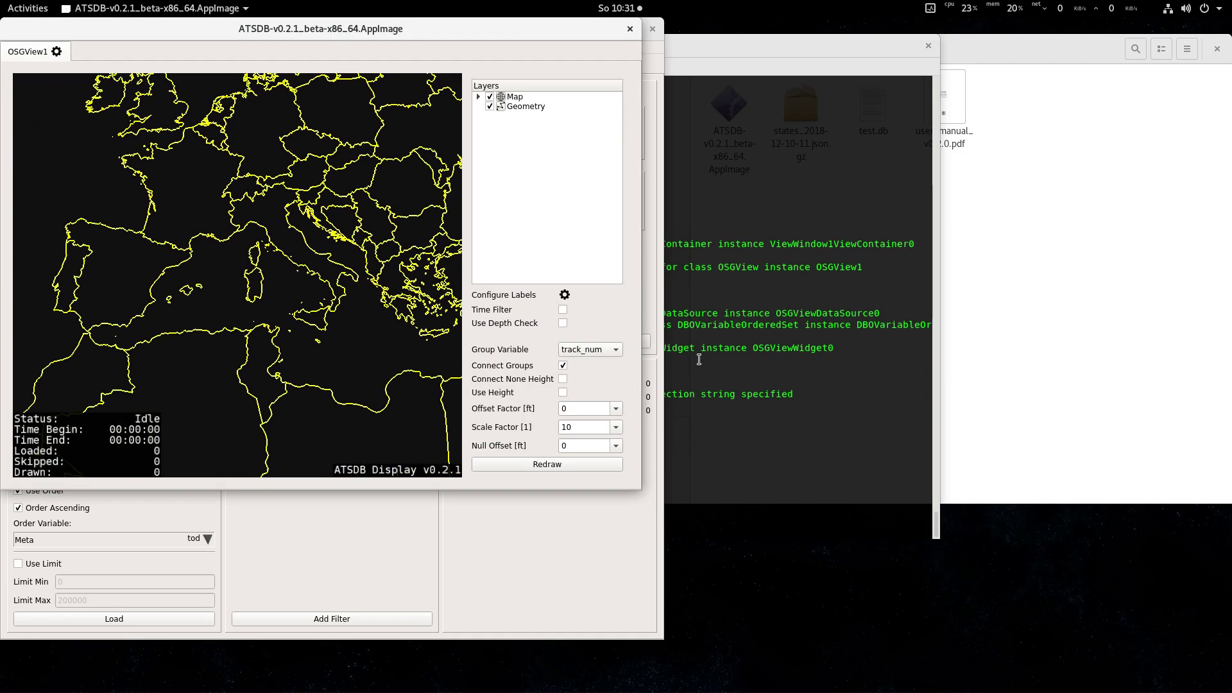
pyautogui.moveTo(292, 30); pyautogui.dragTo(805, 52)
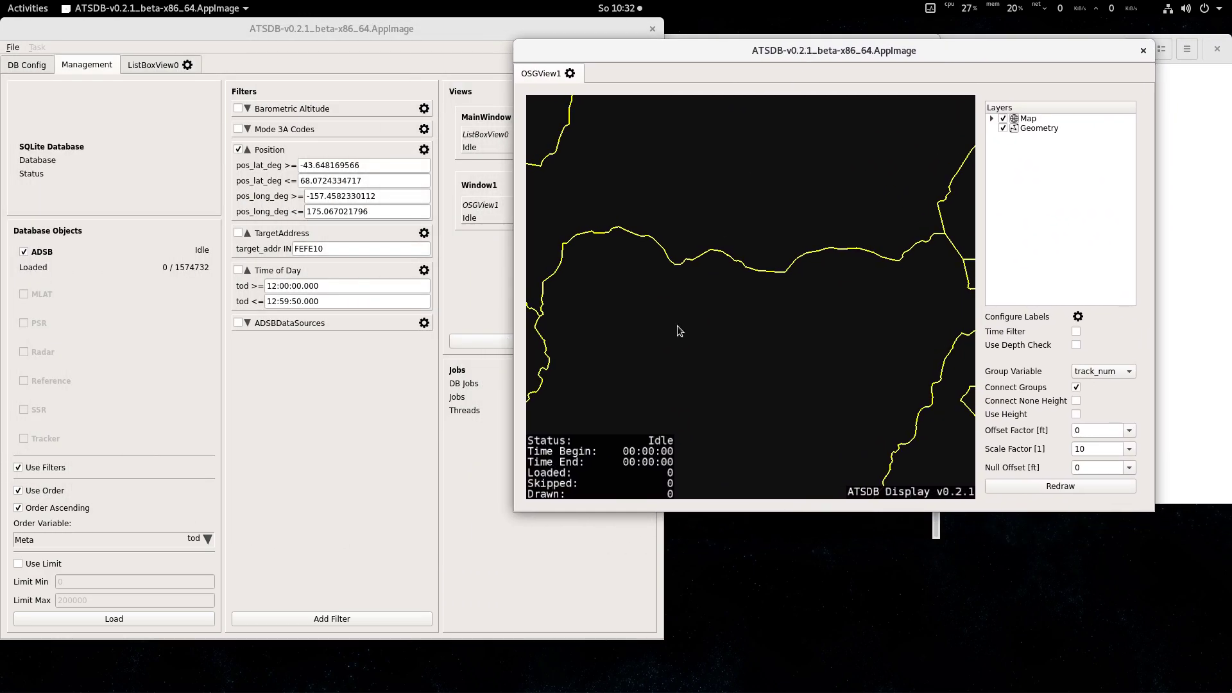
pyautogui.moveTo(515, 508); pyautogui.dragTo(445, 638)
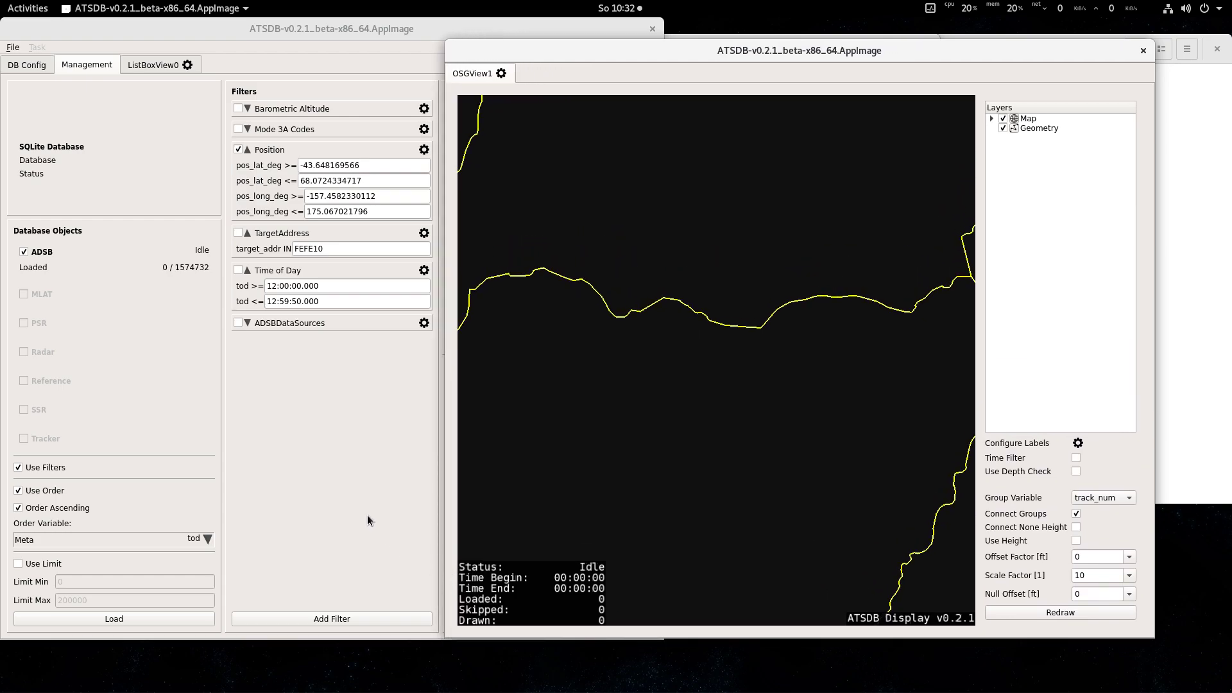
# Disable the use of filters in the management view and load the ADSB data
pyautogui.click(184, 281)
pyautogui.click(19, 468)
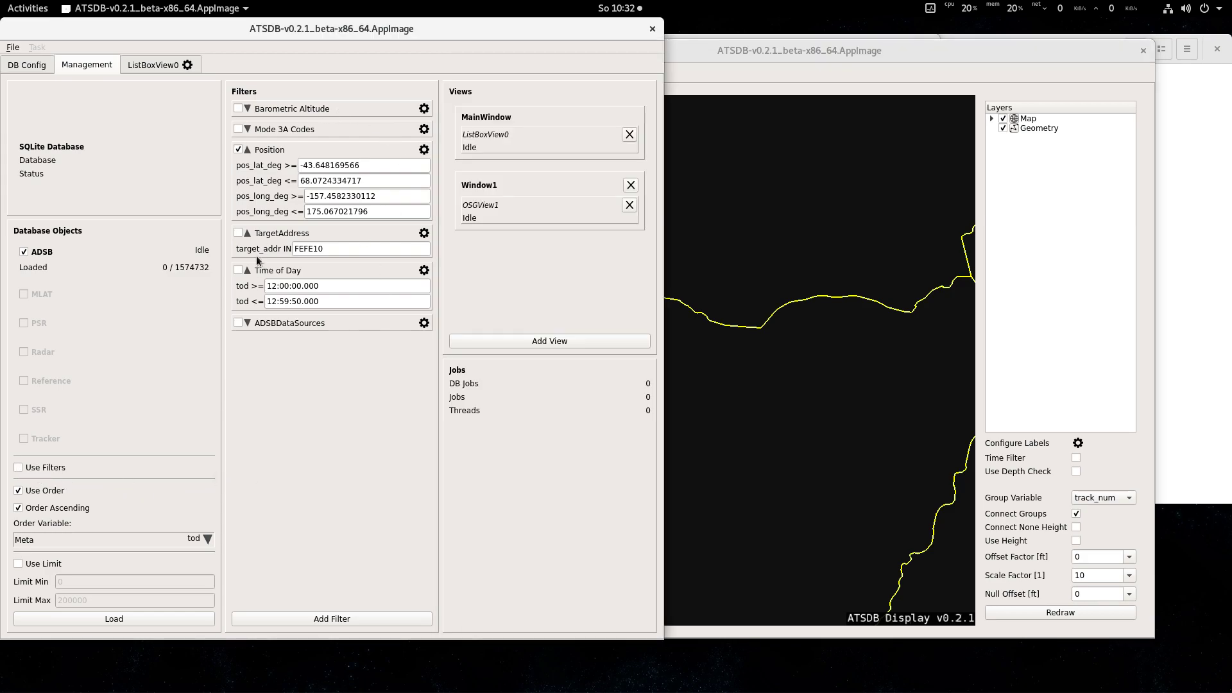
pyautogui.click(159, 620)
# Maximize the OSGView window and examine the ADSB tracks across the globe and close up over Europe
pyautogui.click(712, 488)
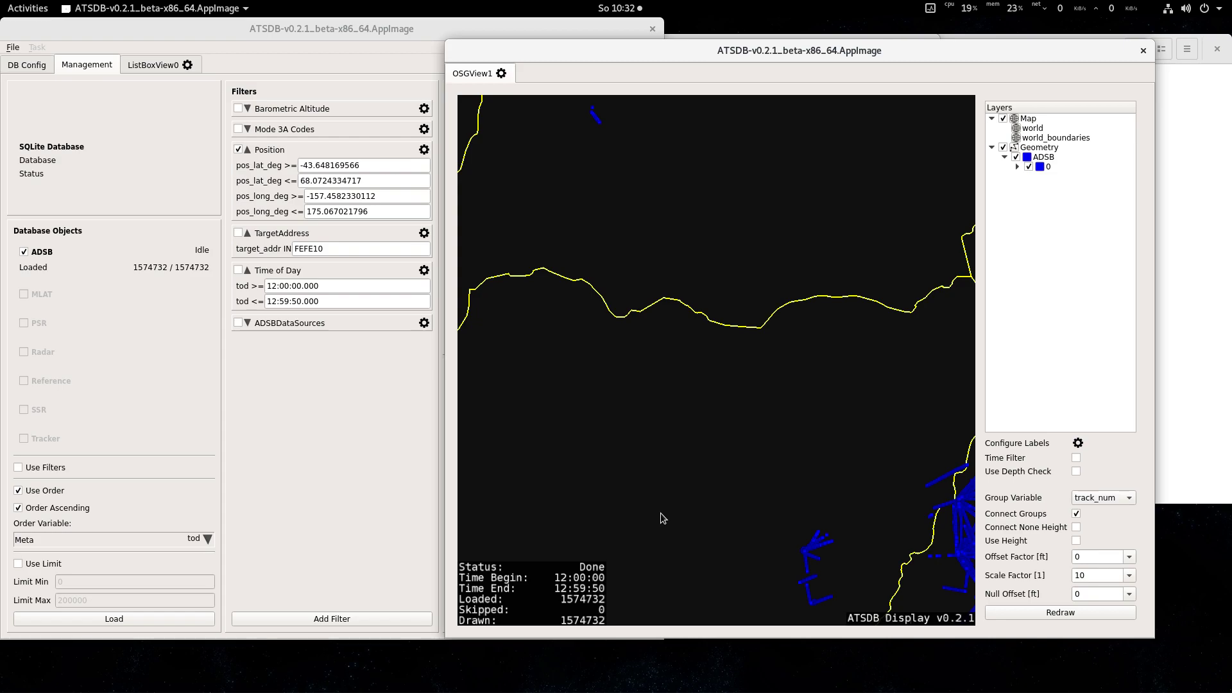
pyautogui.doubleClick(722, 57)
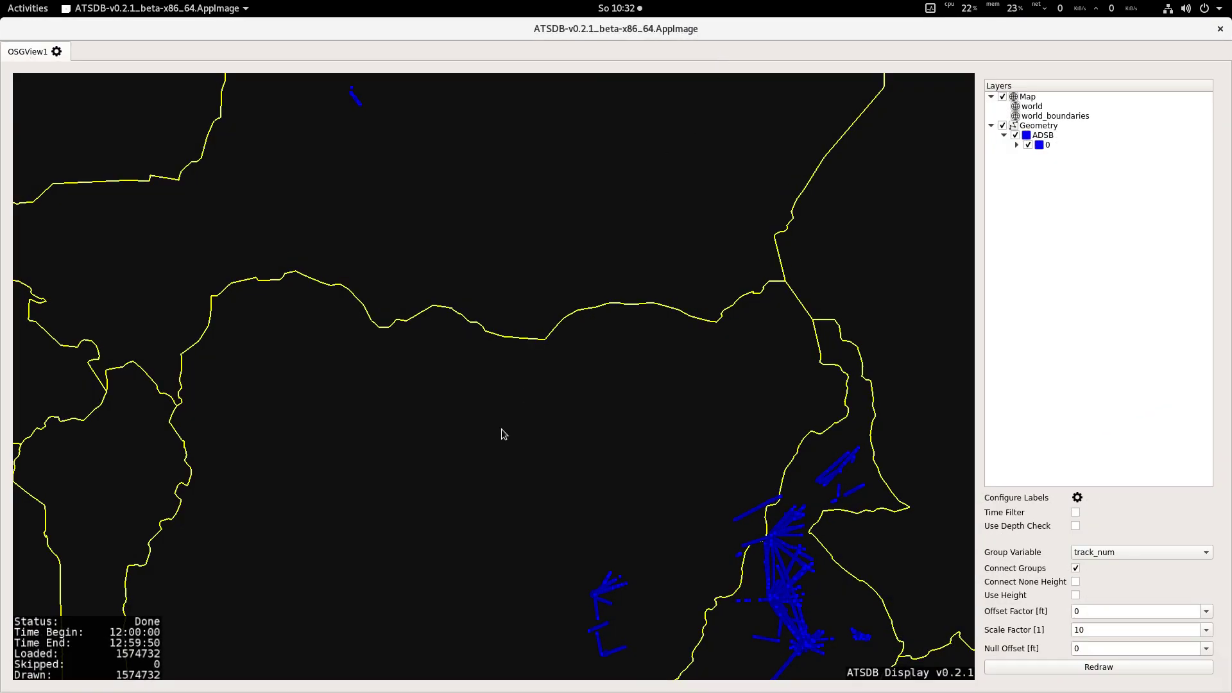
pyautogui.scroll(-10, 502, 433)
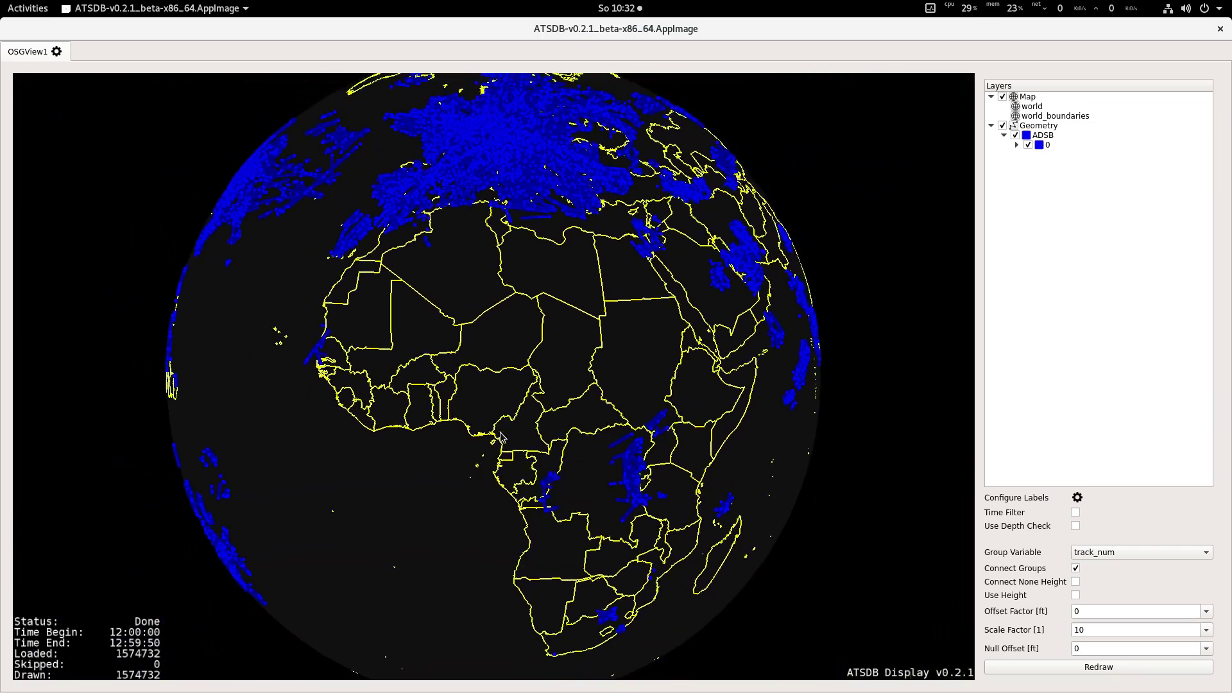
pyautogui.scroll(-3, 502, 436)
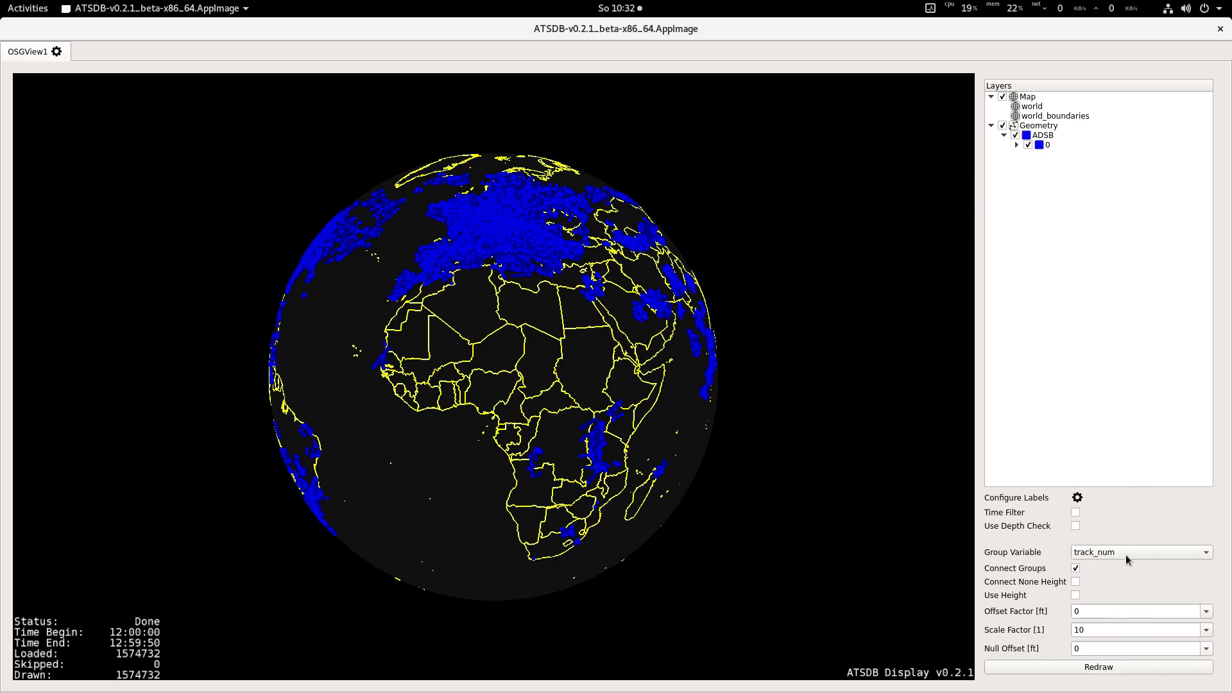
pyautogui.moveTo(520, 352)
pyautogui.mouseDown()
pyautogui.moveTo(511, 394)
pyautogui.moveTo(668, 351)
pyautogui.moveTo(508, 366)
pyautogui.mouseUp()
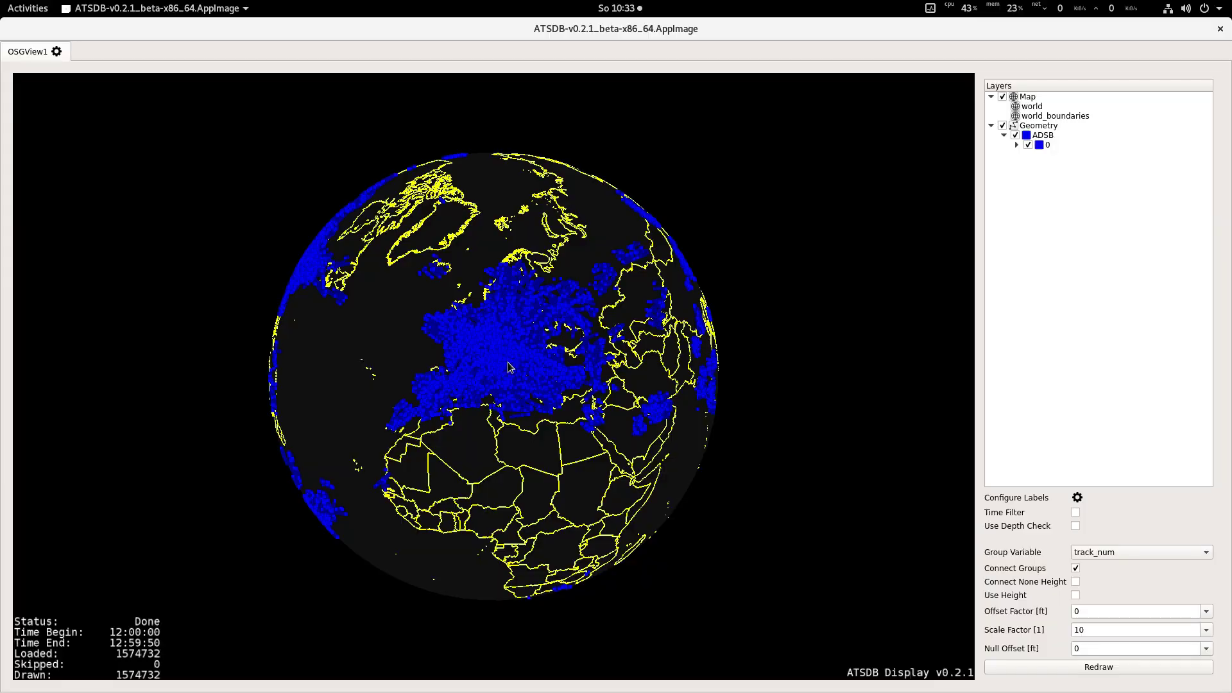
pyautogui.scroll(10, 509, 367)
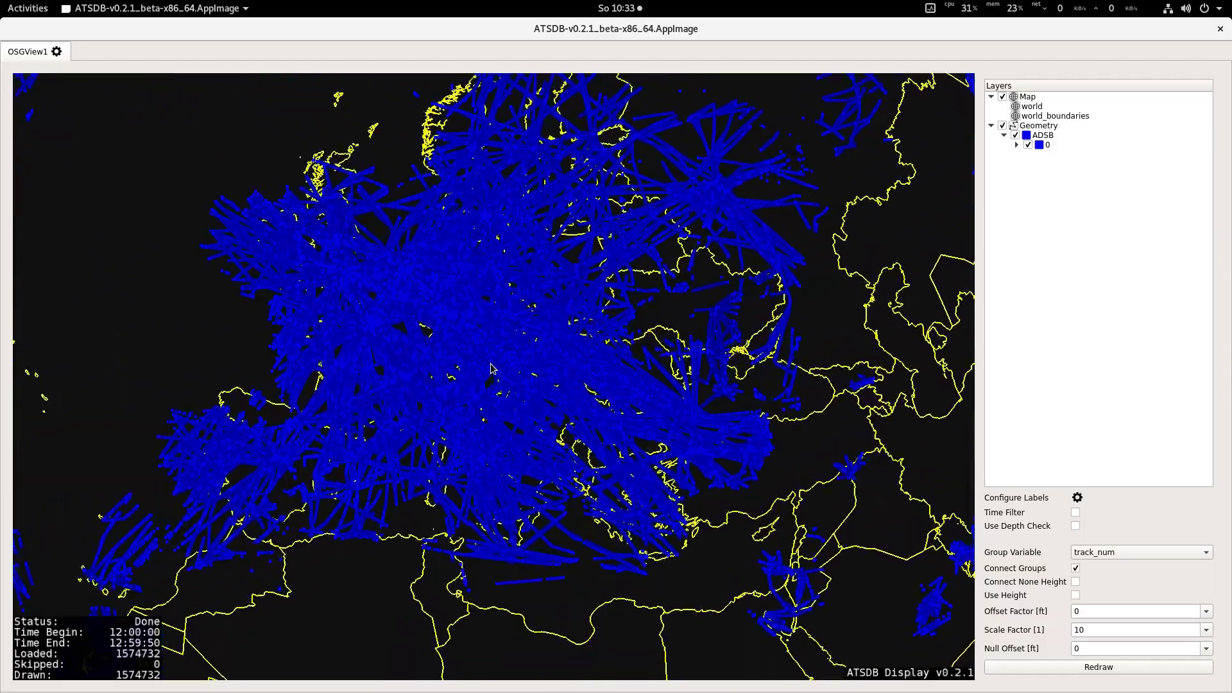
pyautogui.scroll(5, 492, 368)
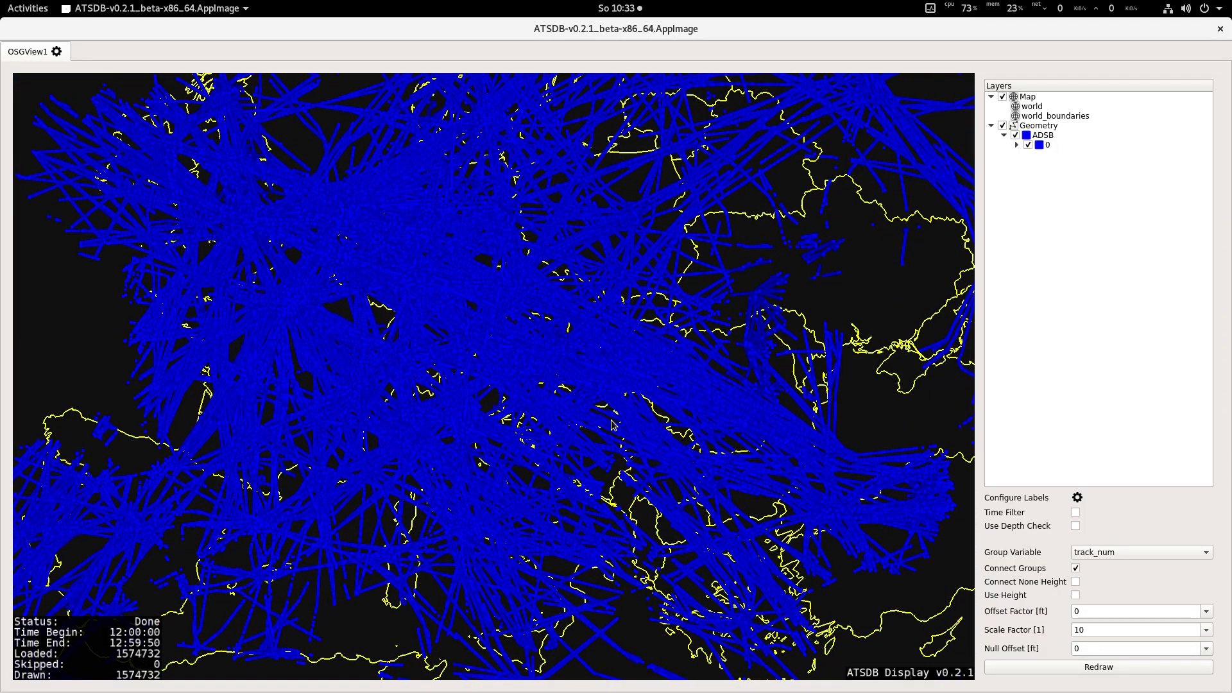
# Restore the OSGView window to its smaller size and quit ATSDB
pyautogui.doubleClick(550, 34)
pyautogui.click(652, 30)
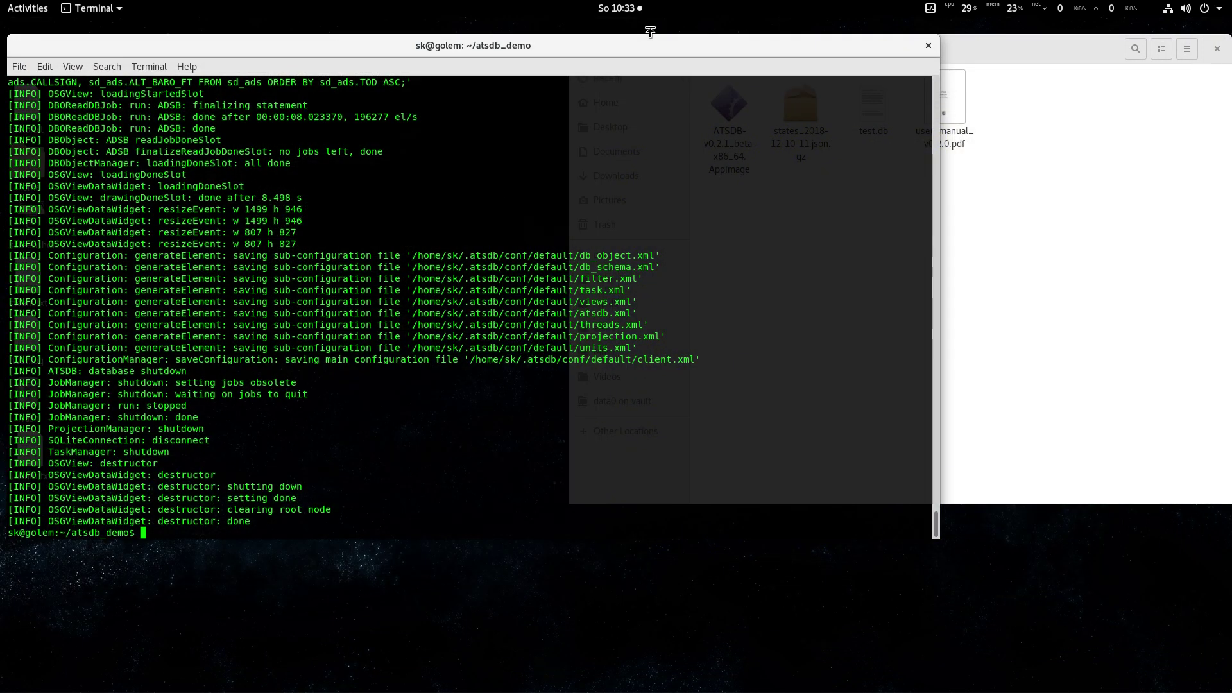